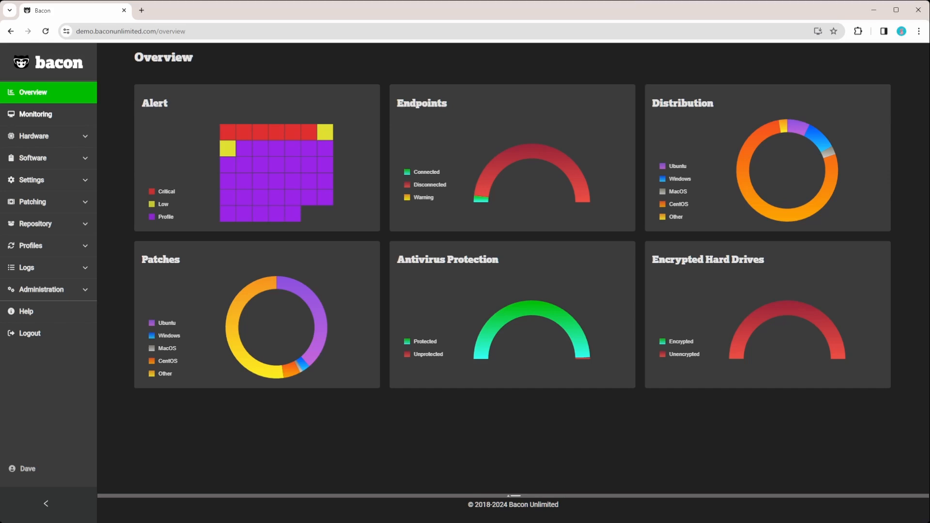
Open the NOC Dashboard under Monitoring and read the explanation of its endpoint status filters.
click(39, 115)
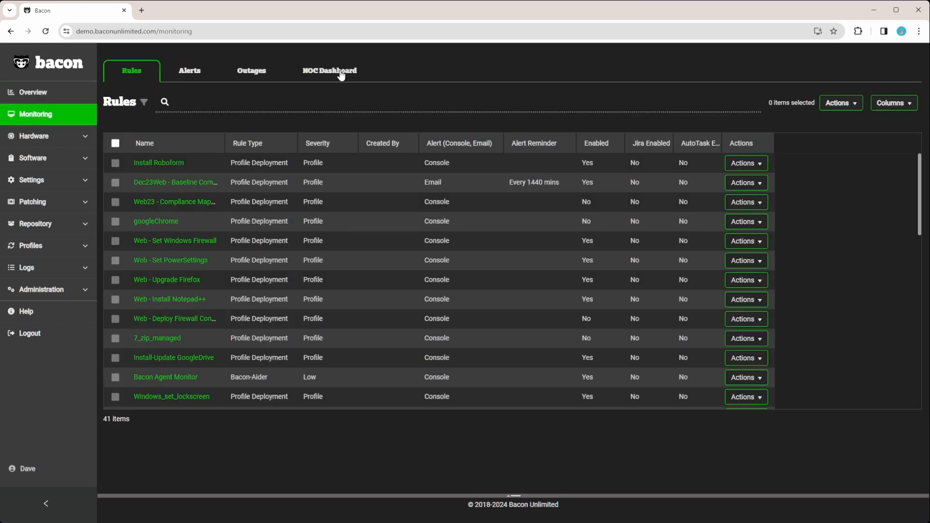
click(340, 74)
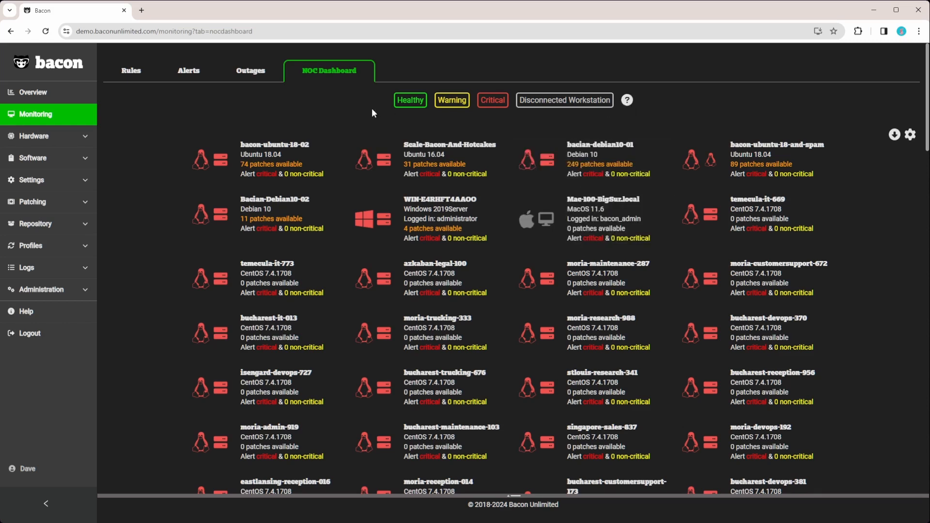
click(628, 101)
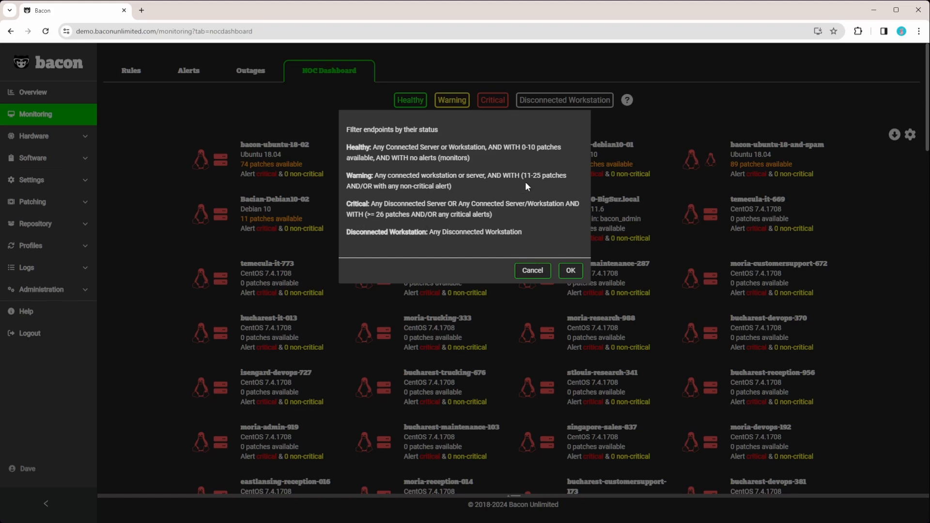
drag(523, 175, 564, 176)
click(468, 199)
click(570, 271)
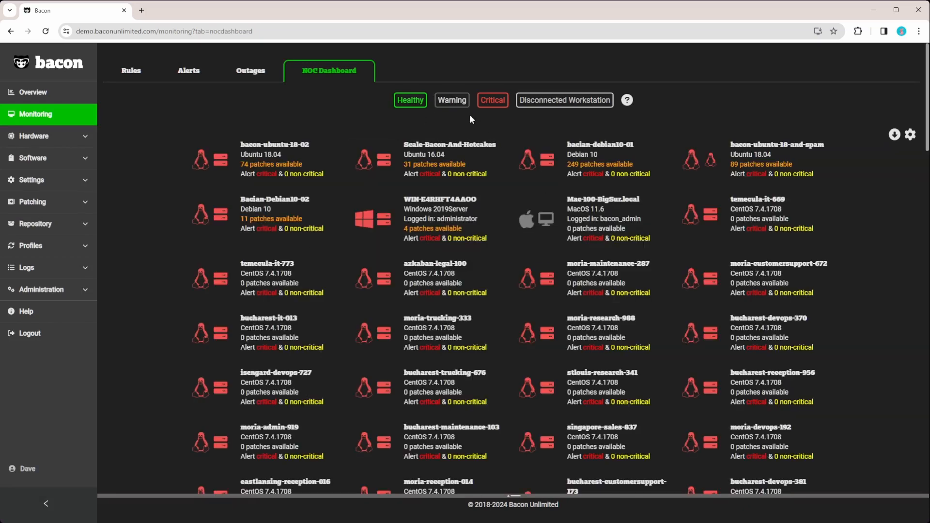
Hide Warning and Critical endpoints on the NOC Dashboard, view the details of Win10-PaulBlart, and return to the dashboard.
click(498, 103)
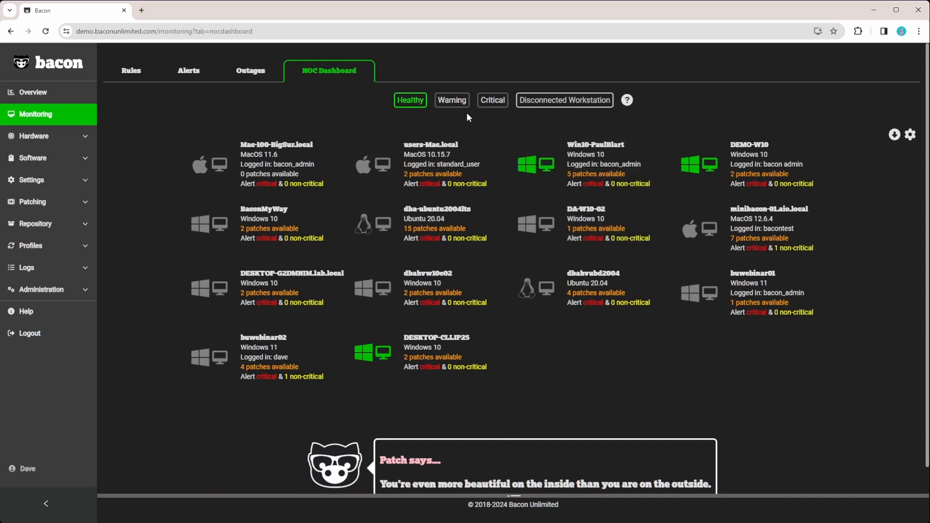
click(597, 178)
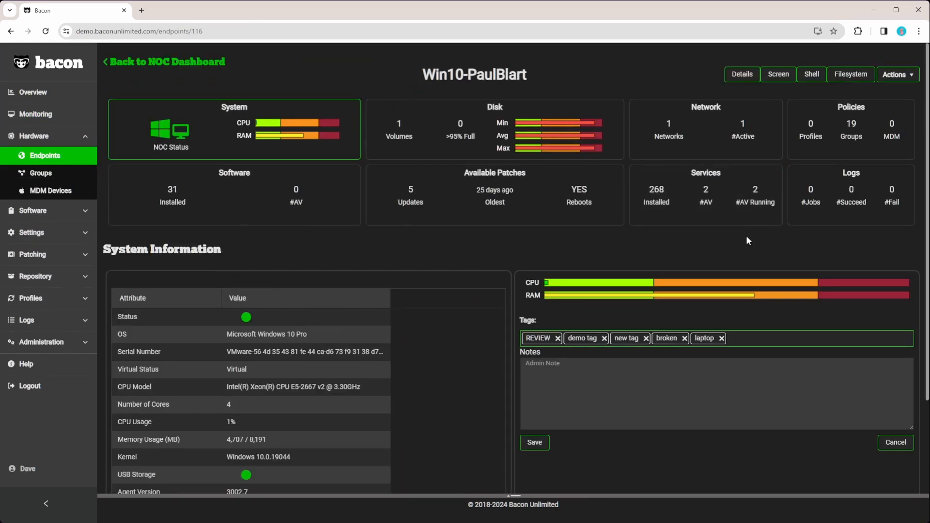
key(alt+Left)
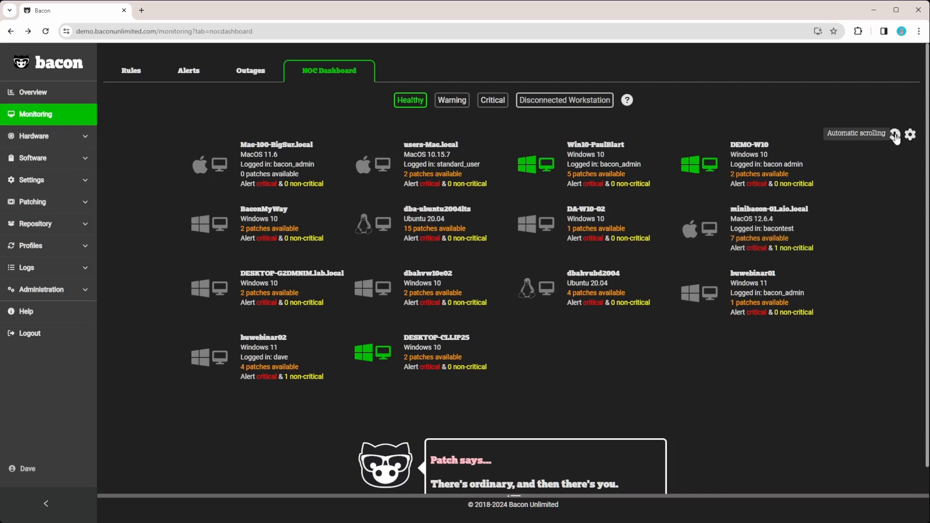
Show the Warning and Critical endpoints on the NOC Dashboard again.
click(463, 103)
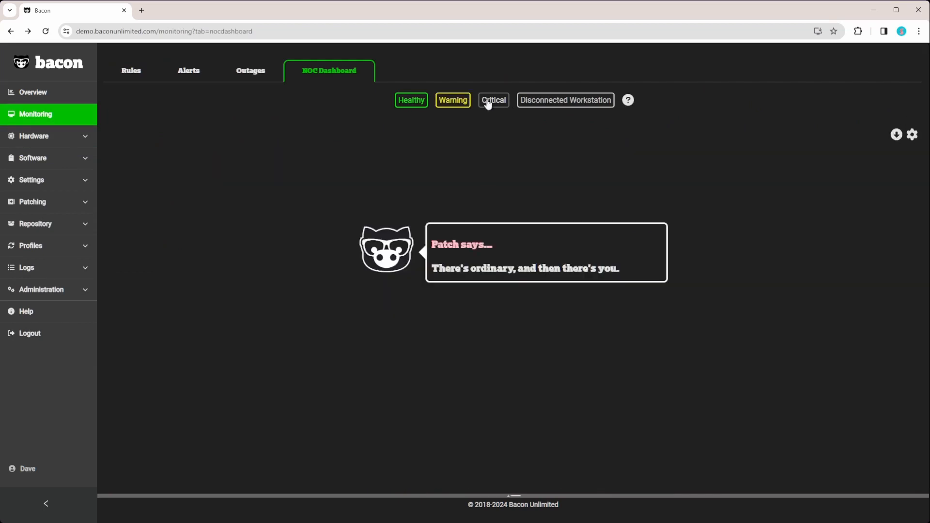
click(489, 102)
click(600, 110)
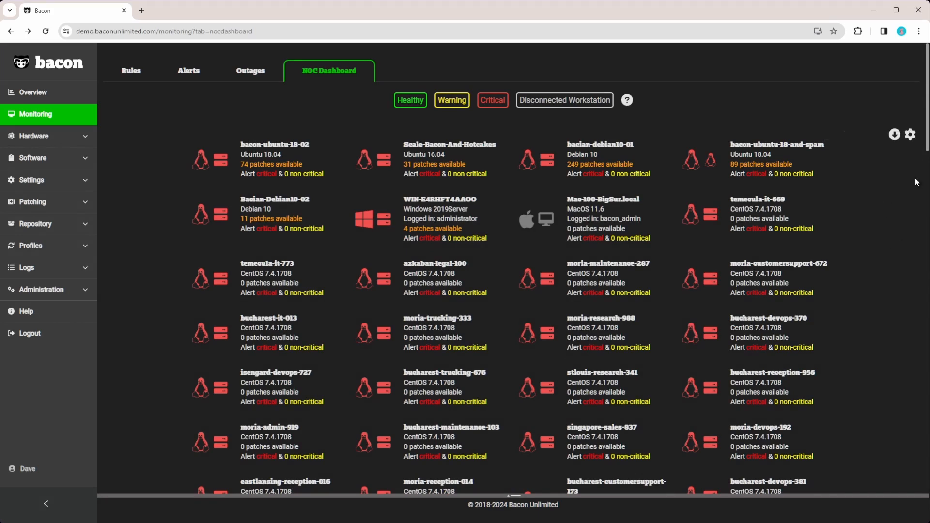
Review the NOC Dashboard's column count and scrolling speed settings, and close them without changing anything.
click(909, 136)
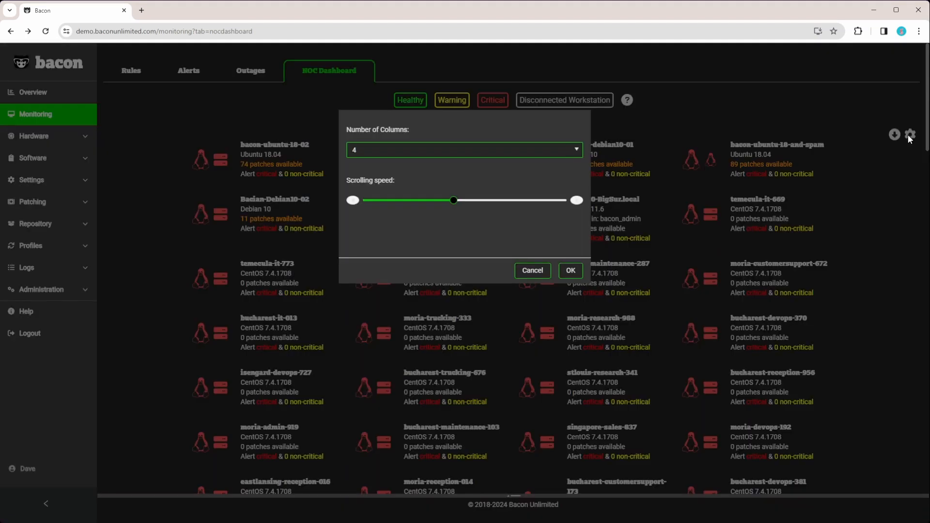
click(388, 154)
click(388, 153)
click(533, 271)
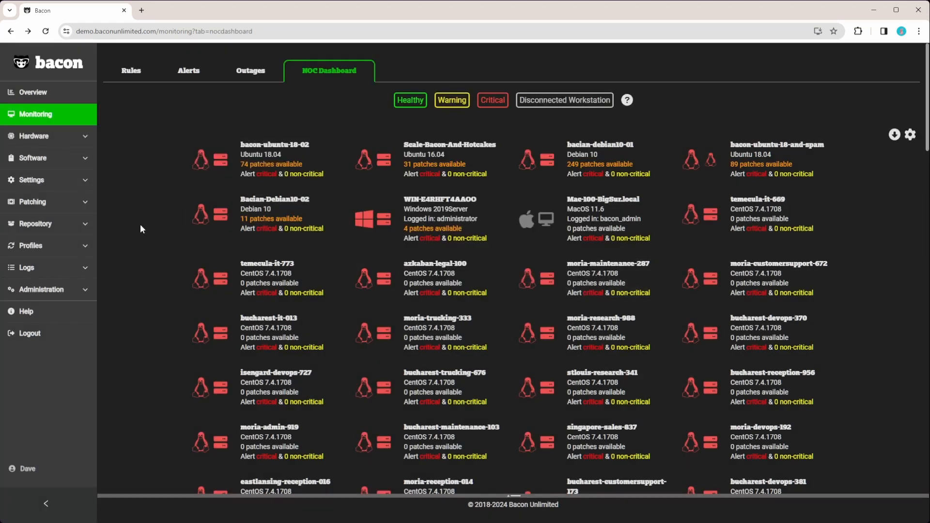
Search the System Logs for the administrator's first name and look through that person's logged actions.
click(72, 269)
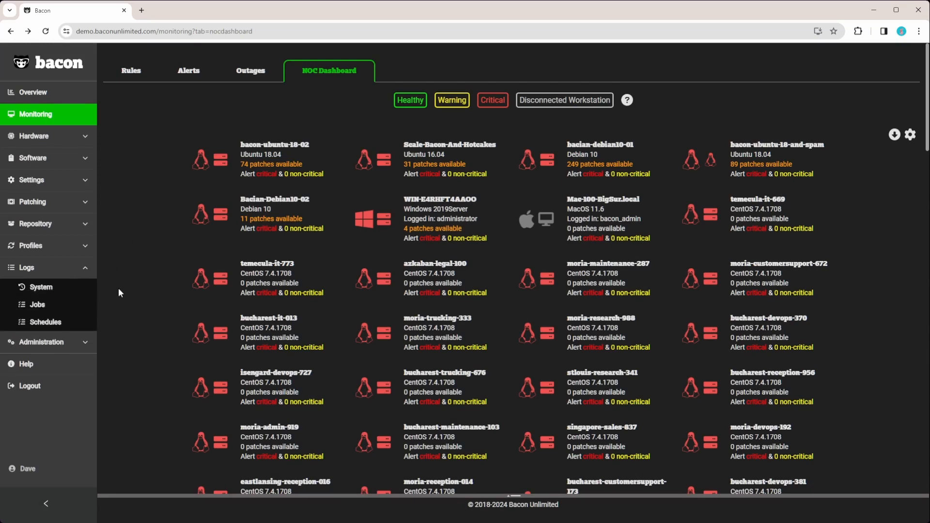
click(47, 288)
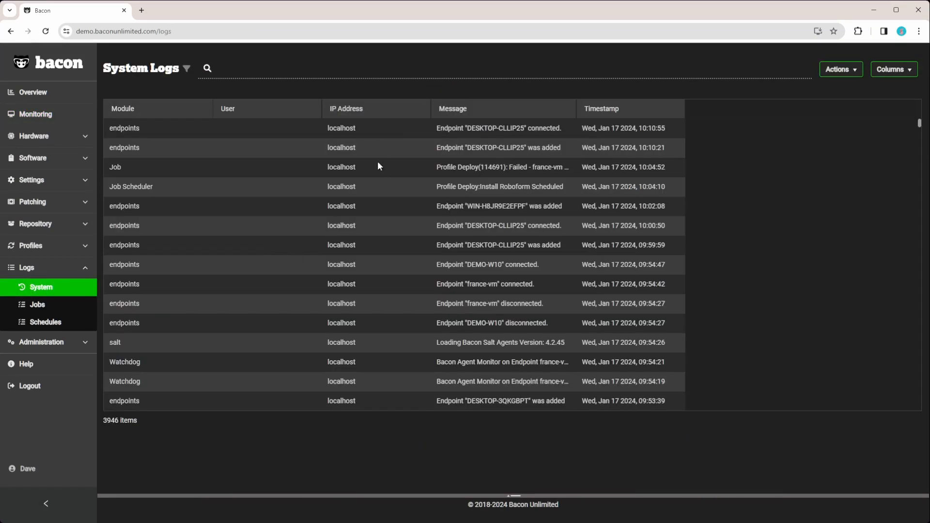
click(334, 70)
text(Dave)
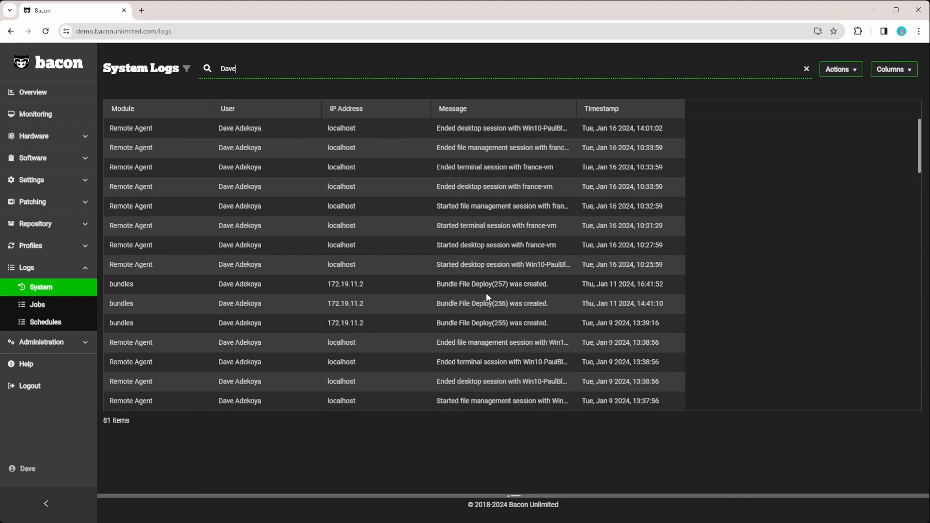
scroll(486, 297, down, 1)
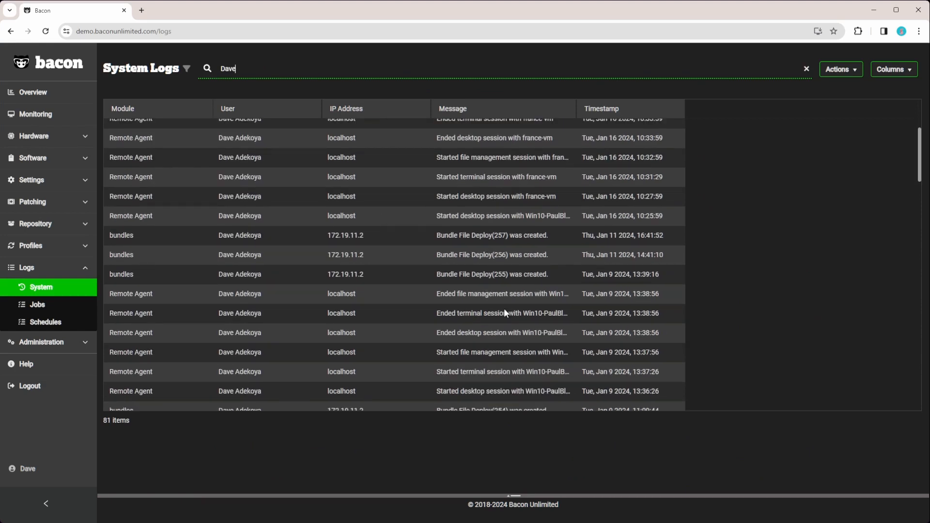
scroll(504, 310, down, 2)
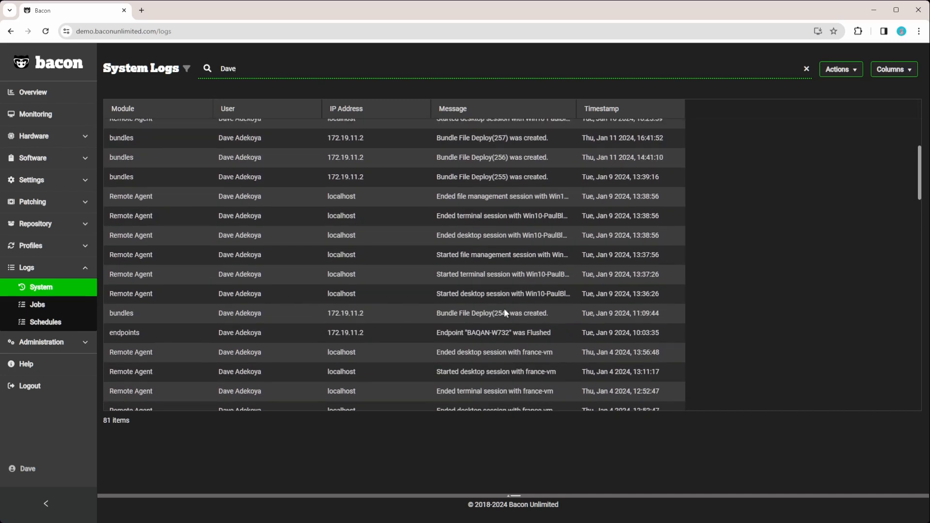
Search the System Logs for "was added" instead and look through the matching endpoint entries.
drag(240, 68, 219, 69)
key(BackSpace)
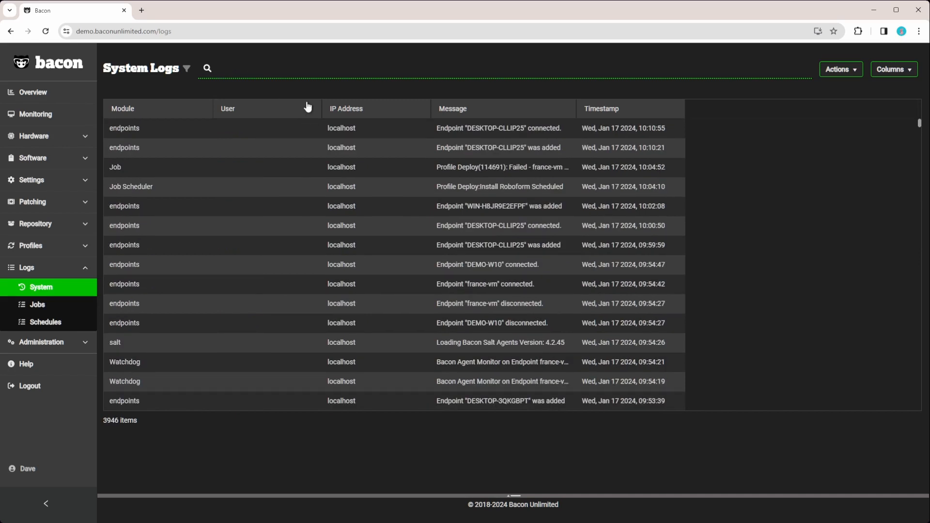
text(was added)
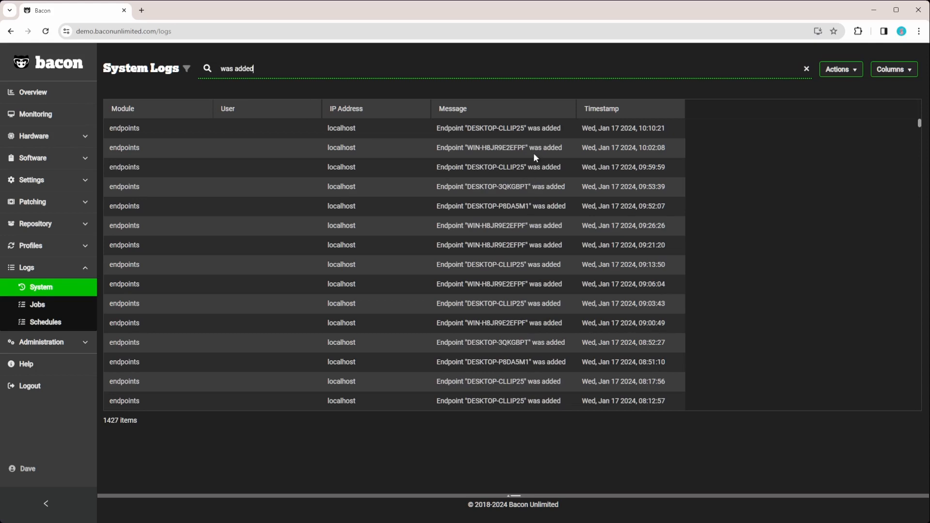
scroll(536, 158, down, 5)
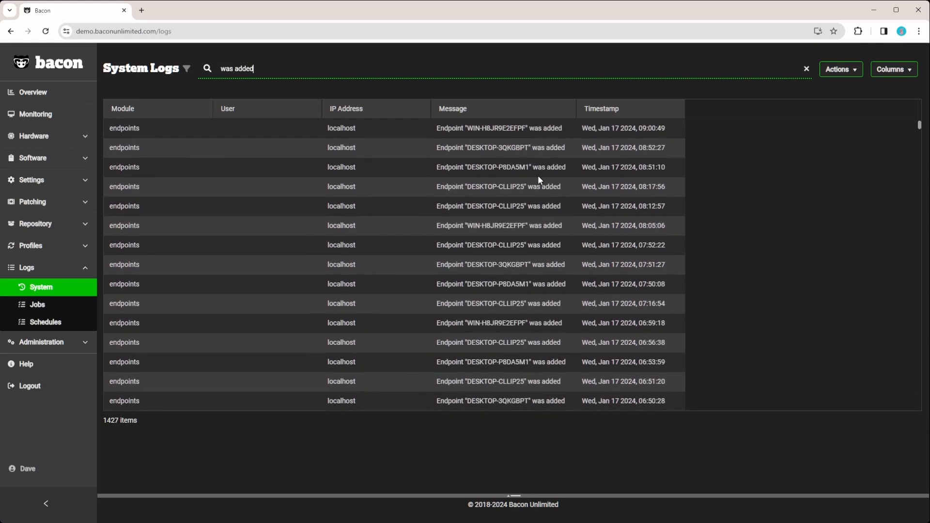
scroll(538, 180, up, 5)
Clear the System Logs search and look through the unfiltered entries.
triple_click(382, 75)
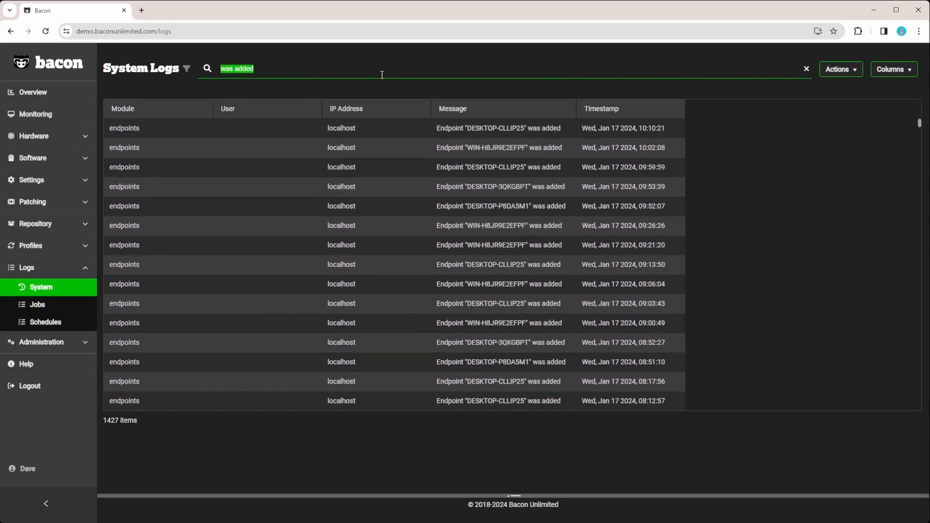
key(BackSpace)
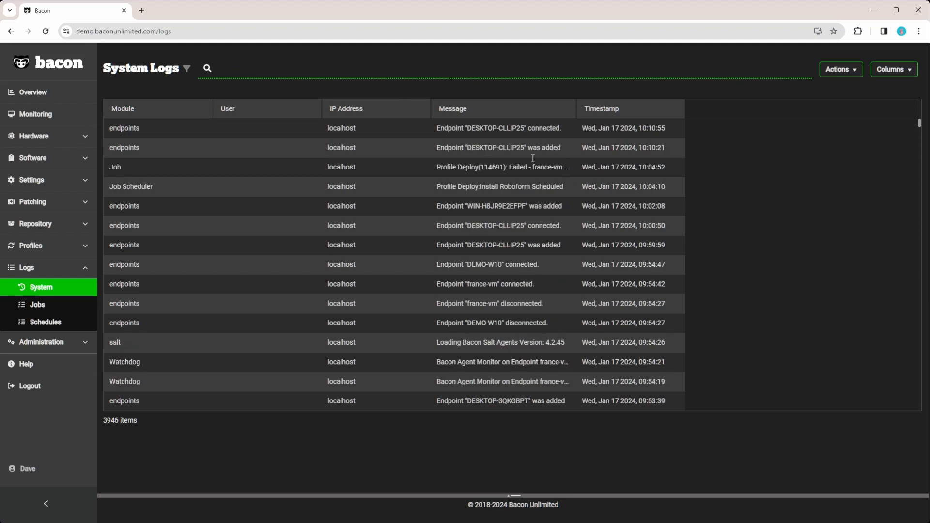
scroll(549, 212, down, 5)
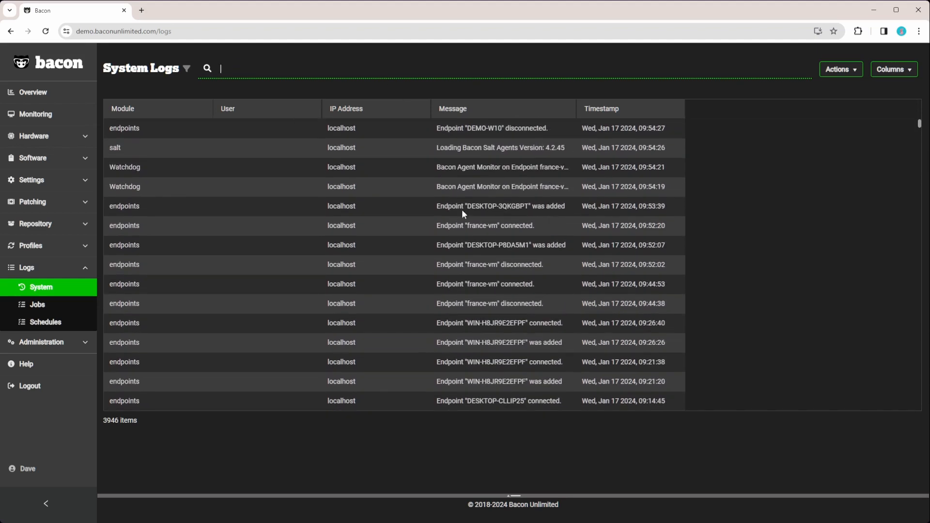
Add a filter to the Jobs Logs for jobs whose Status is equal to Complete.
click(38, 307)
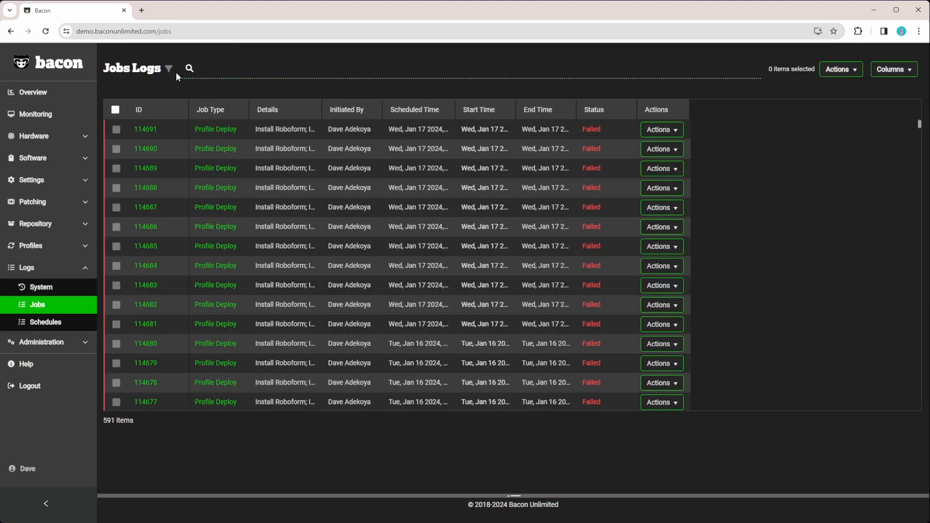
click(169, 69)
click(198, 105)
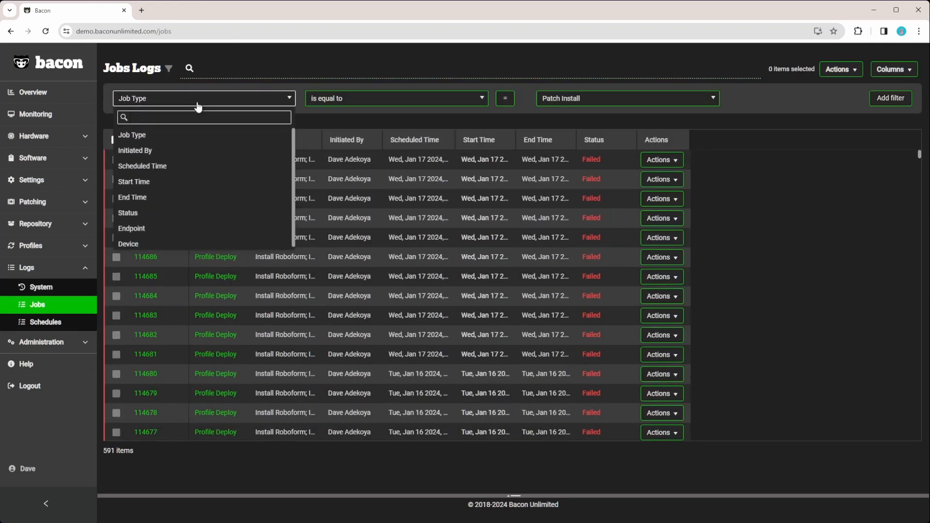
text(s)
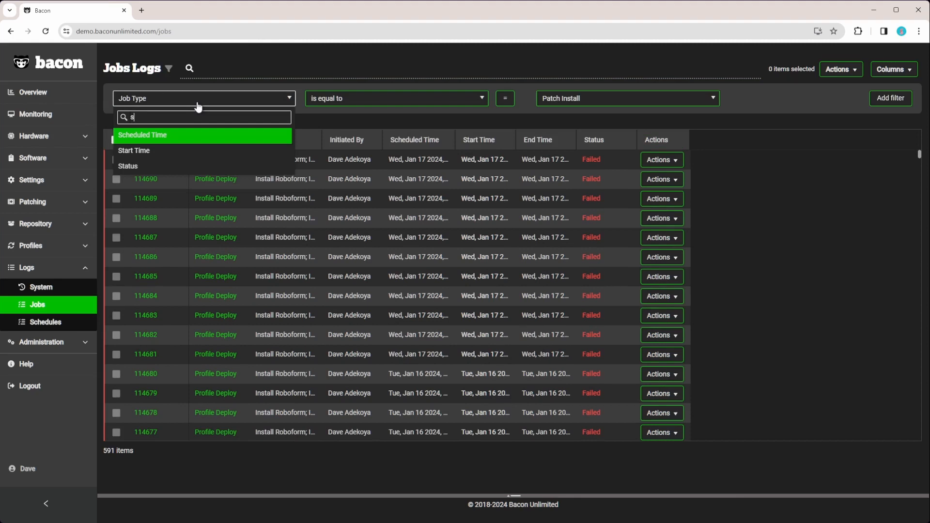
click(167, 167)
click(629, 98)
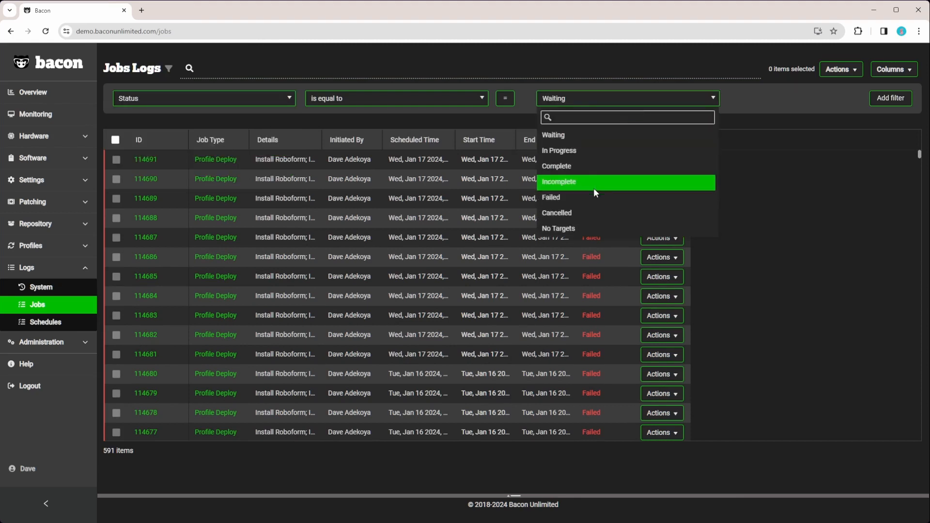
click(591, 167)
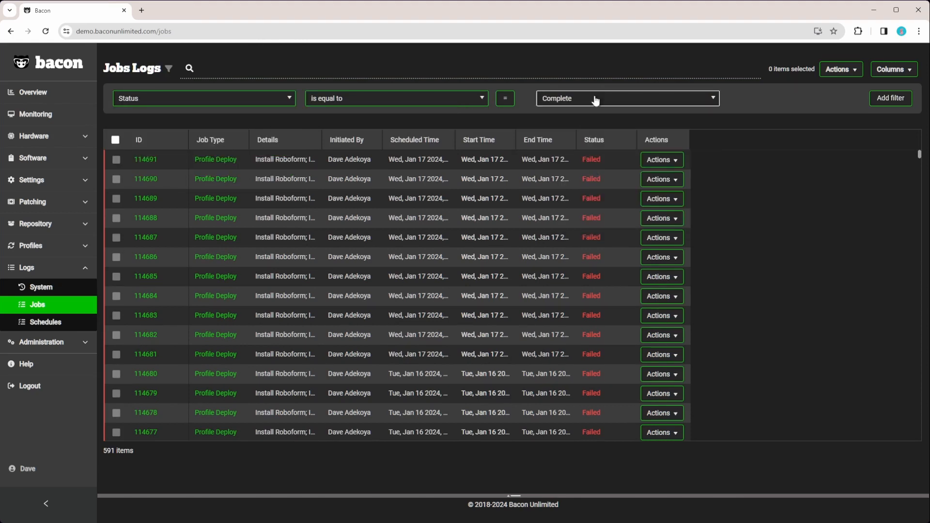
click(891, 99)
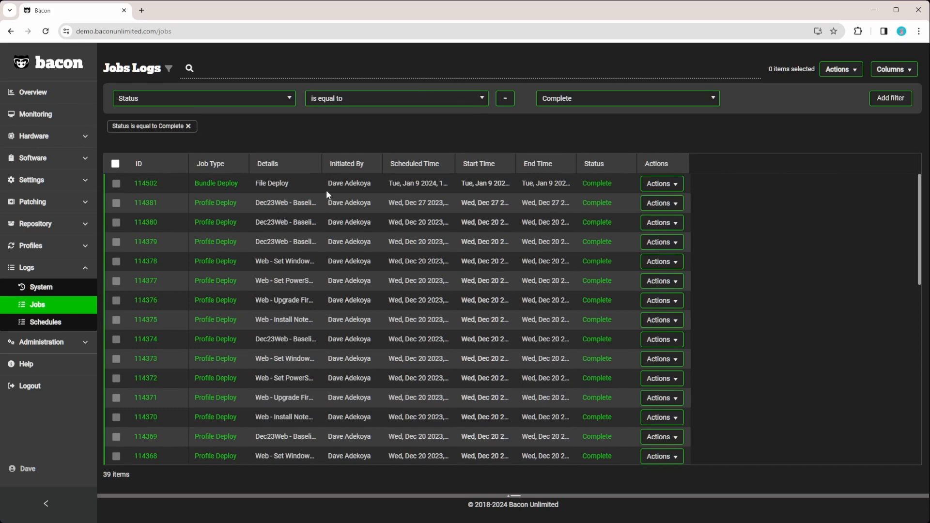
View the details of the completed File Deploy bundle job and return to the Jobs Logs.
click(215, 184)
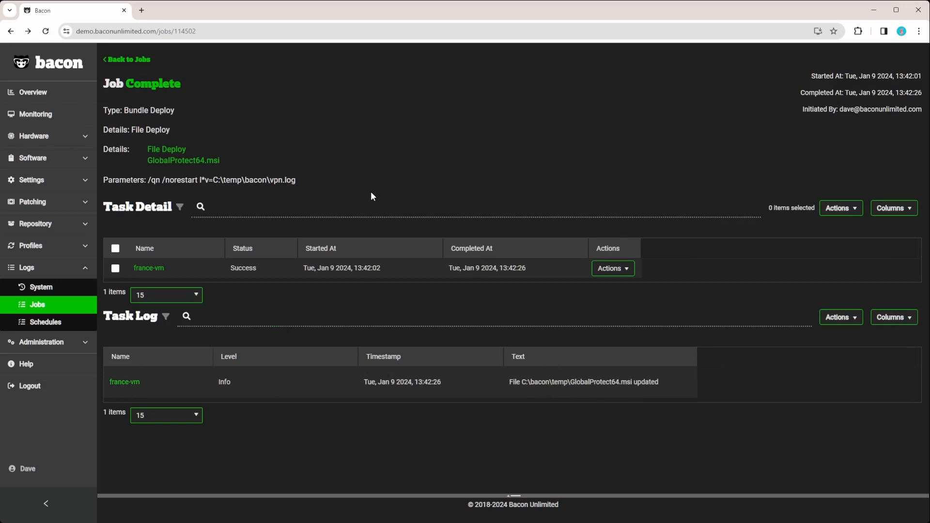
key(alt+Left)
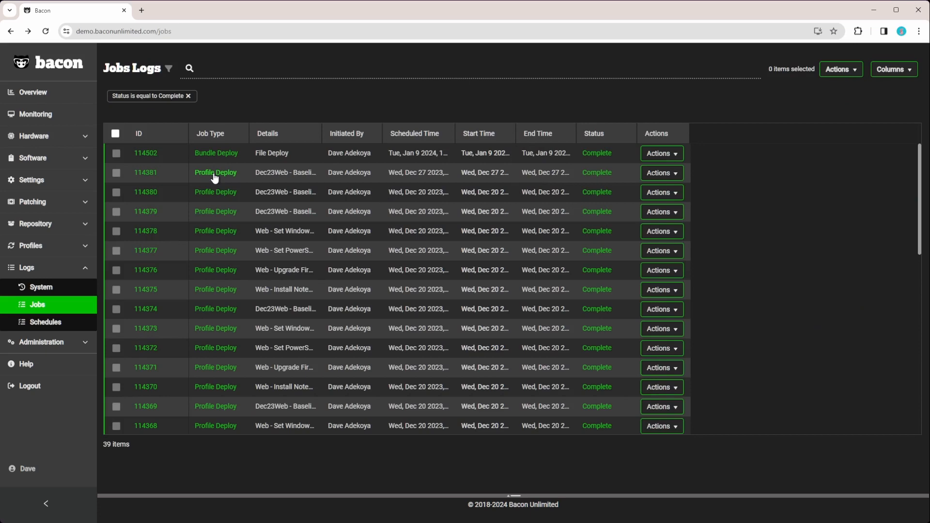
Open the December 27 Baseline Compliance profile deploy job and examine the state results in its Task Log.
click(214, 175)
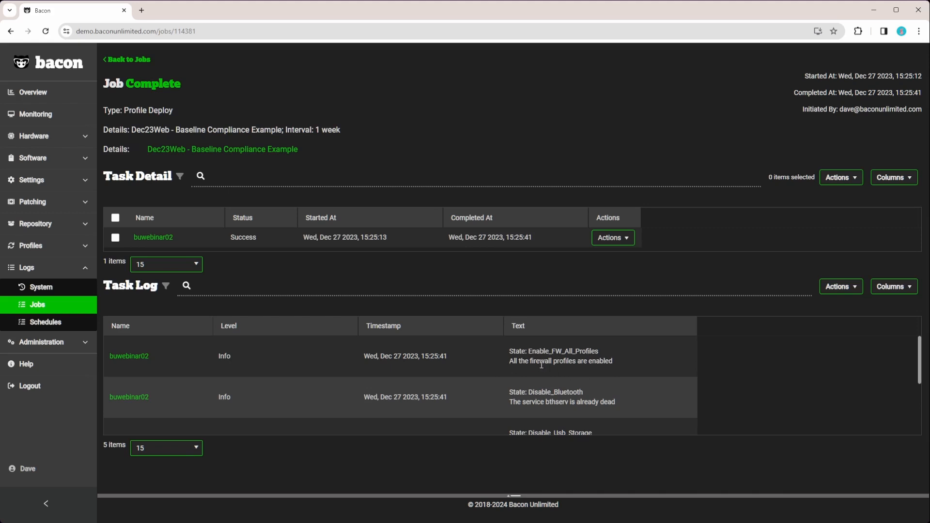
scroll(566, 365, down, 1)
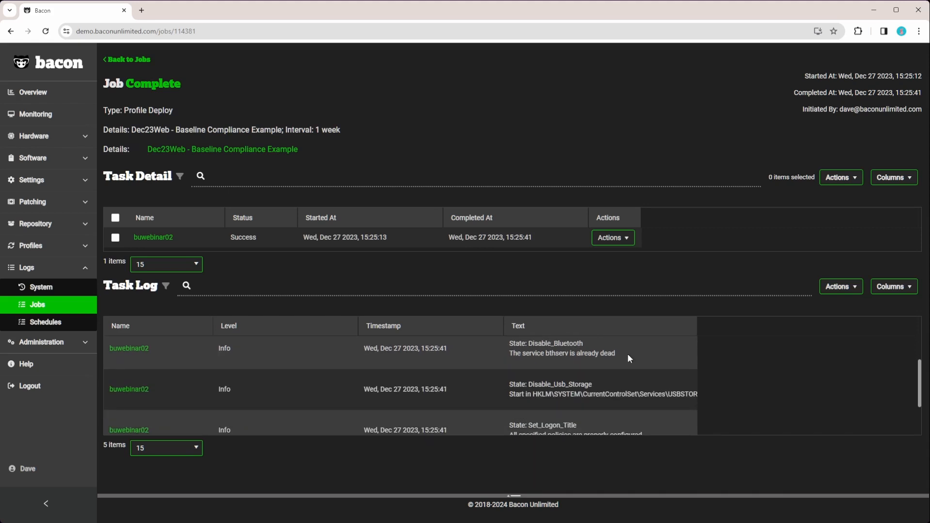
drag(629, 358, 546, 391)
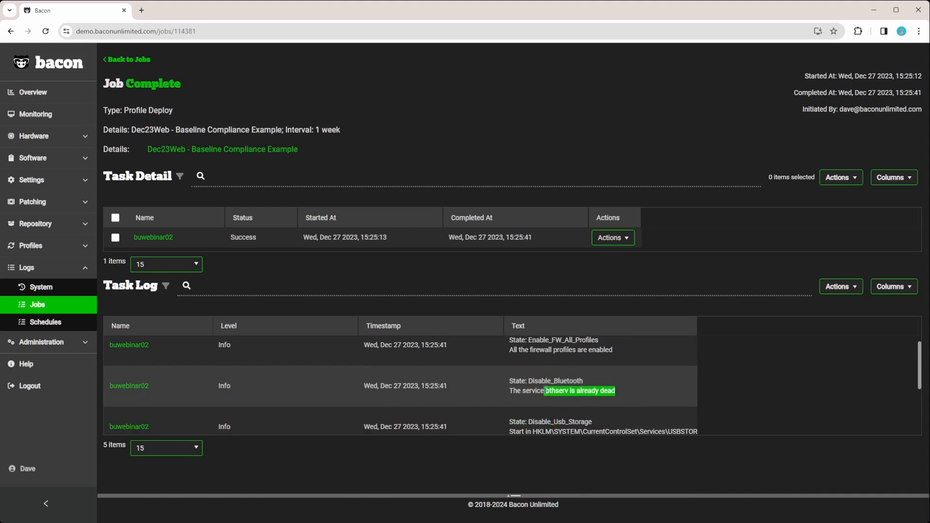
click(629, 397)
scroll(630, 393, down, 2)
scroll(608, 365, up, 1)
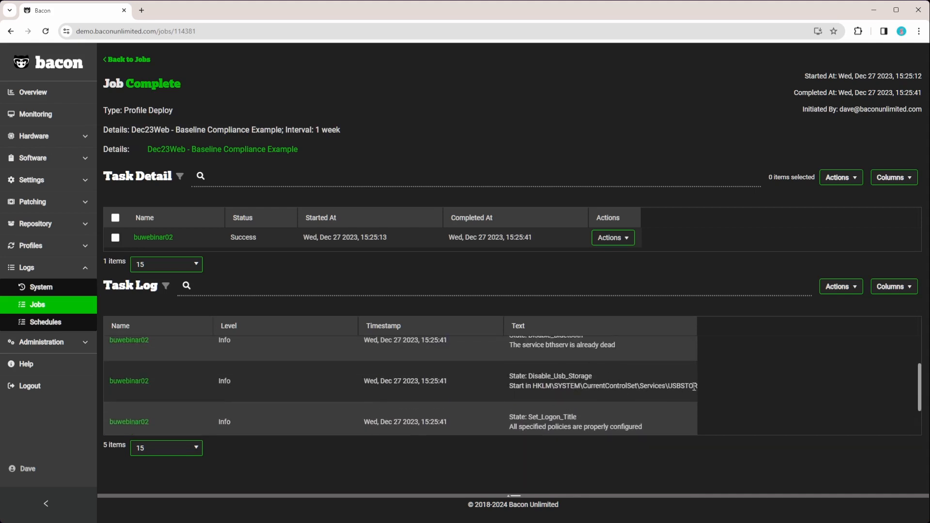
drag(684, 386, 698, 386)
click(696, 387)
scroll(534, 414, down, 1)
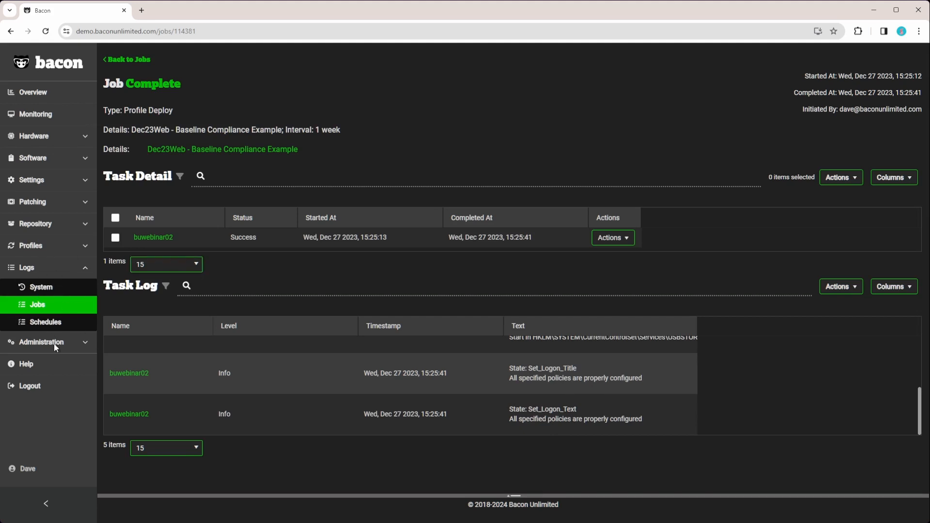
From the Scheduled Jobs, open the most recent Install Roboform profile deploy job and look through its Task Log.
click(51, 324)
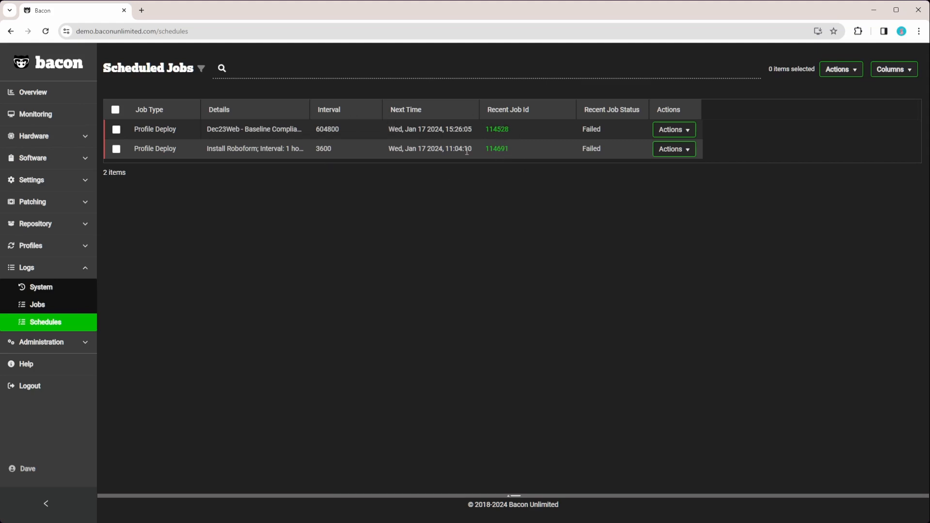
click(497, 149)
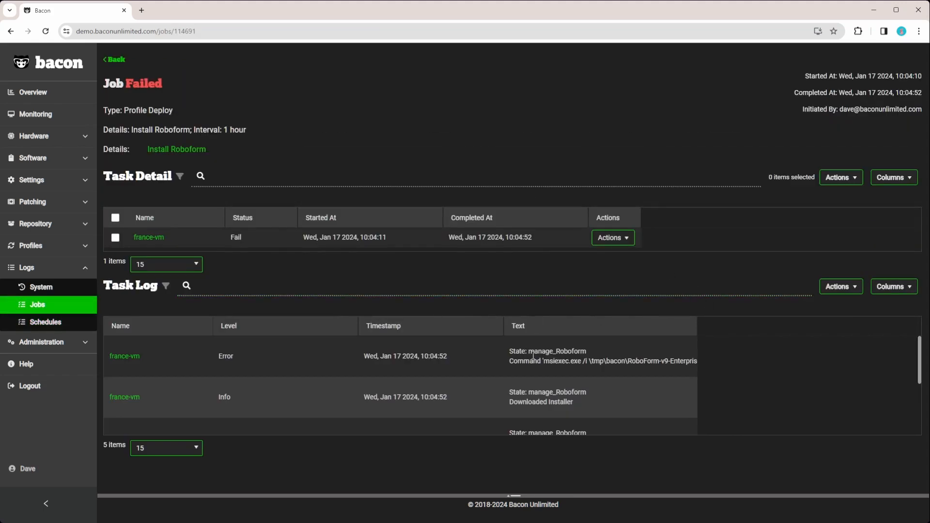
scroll(559, 365, down, 1)
scroll(533, 358, up, 1)
scroll(589, 368, down, 2)
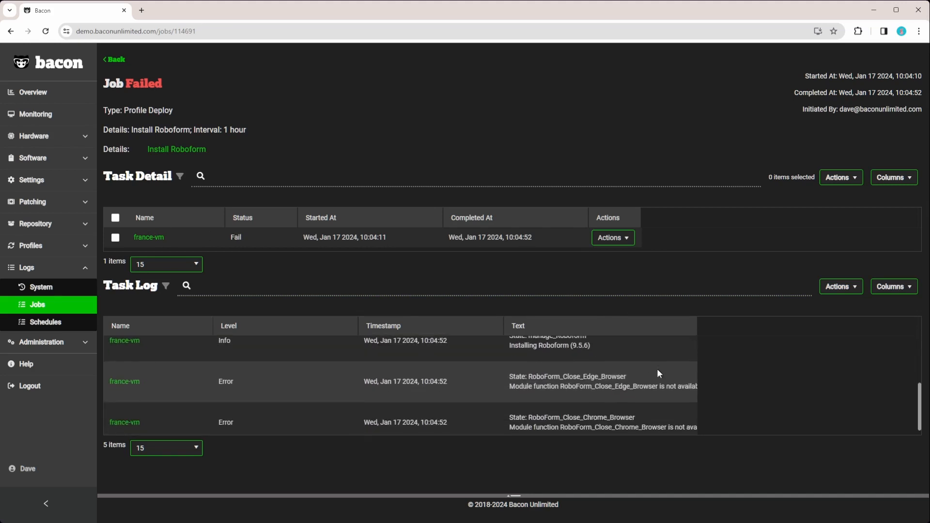
scroll(658, 371, down, 1)
mouse_move(659, 378)
mouse_down()
mouse_move(698, 381)
mouse_move(659, 378)
mouse_up()
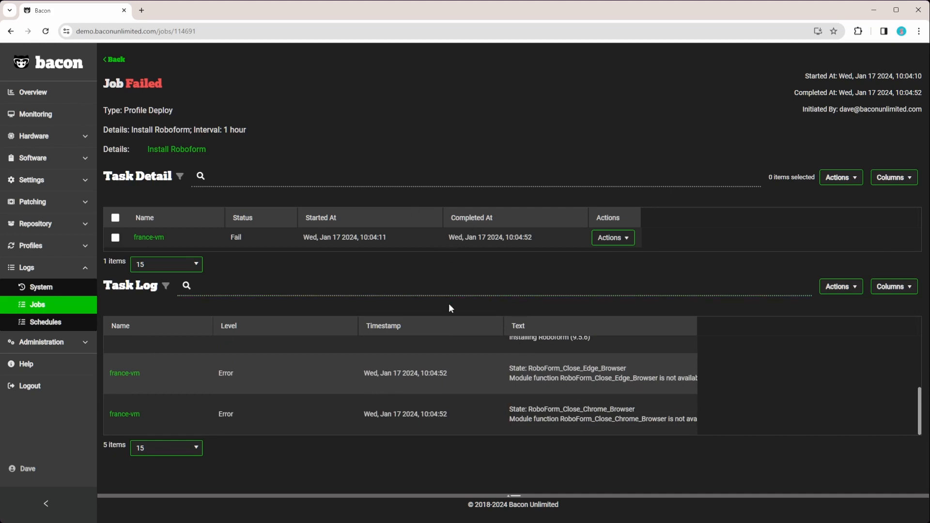
Re-examine the manage_Roboform and browser-closing state entries in the Task Log, and return to the Jobs Logs.
click(388, 287)
scroll(618, 407, up, 3)
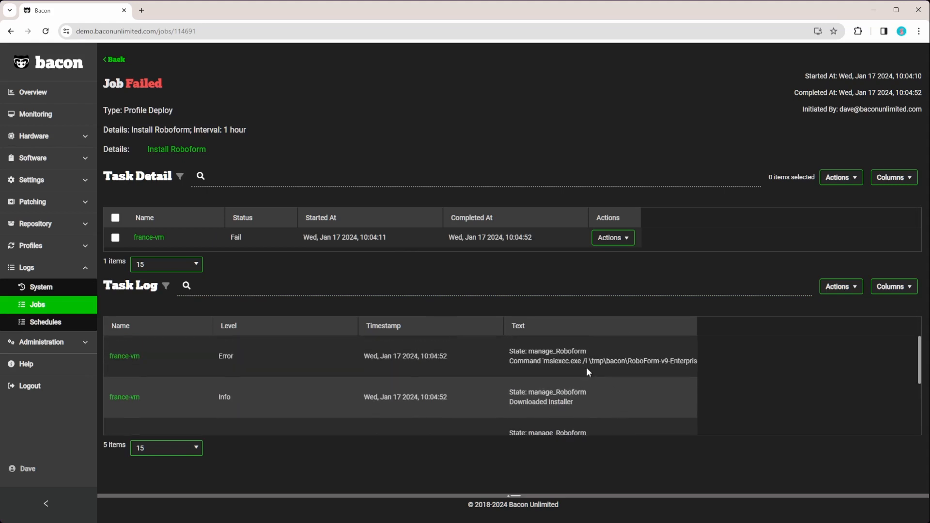
scroll(586, 367, down, 1)
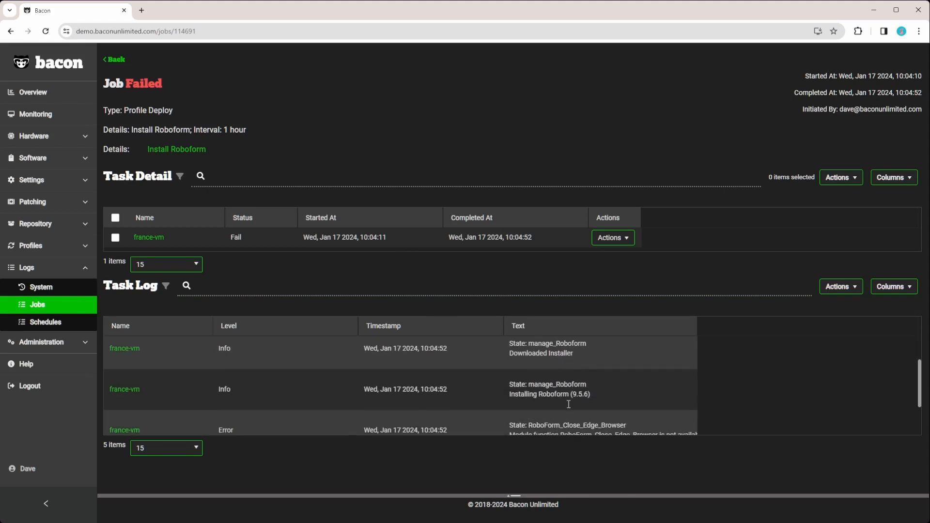
scroll(569, 404, down, 2)
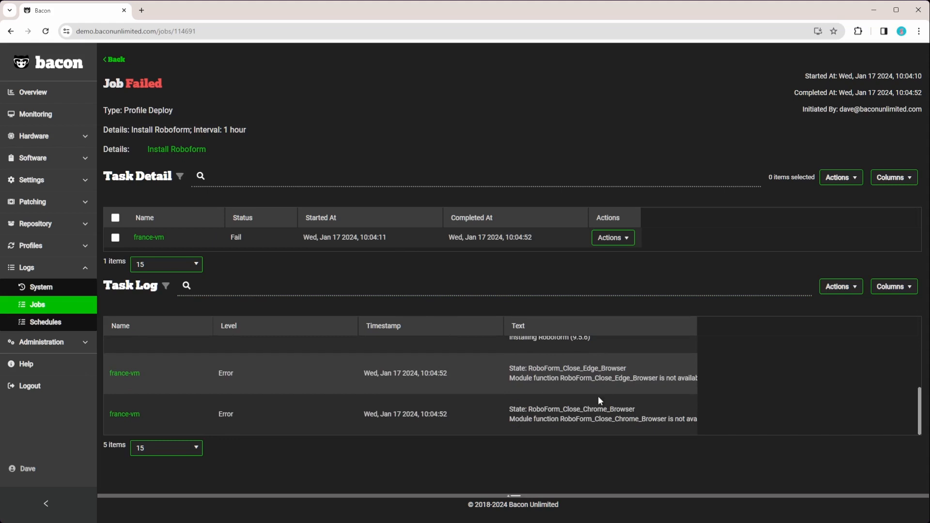
scroll(577, 372, up, 1)
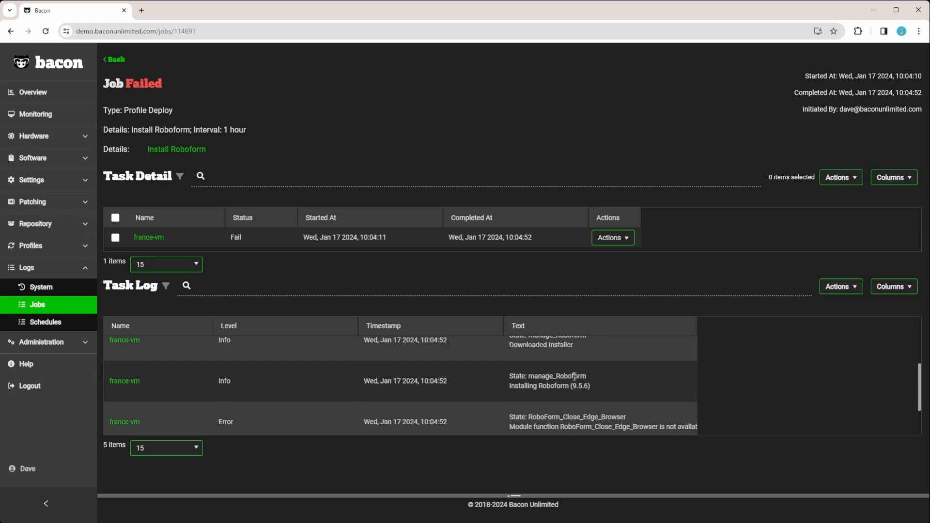
scroll(574, 377, down, 1)
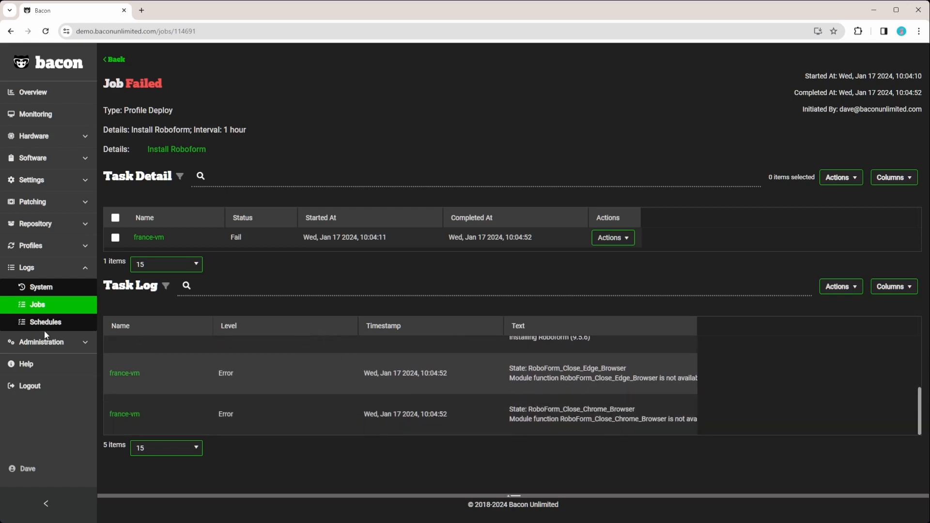
click(45, 304)
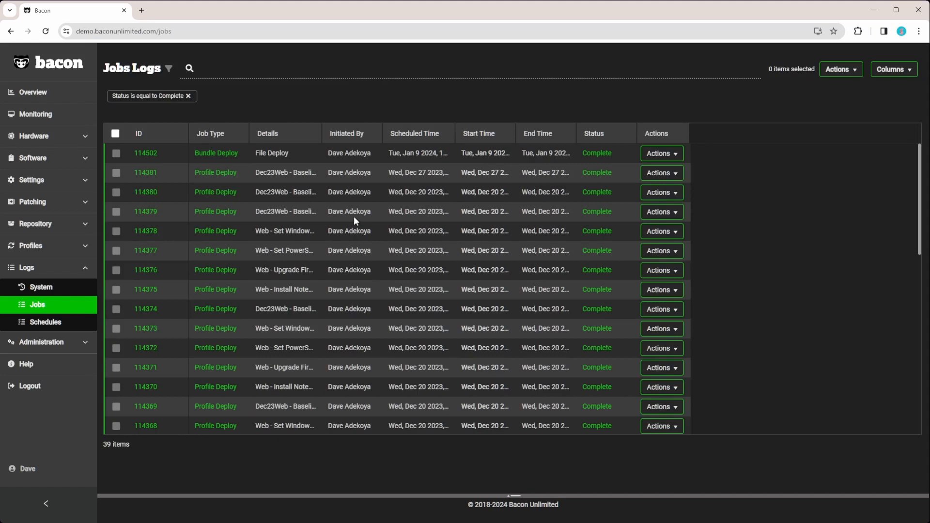
Search the hardware endpoints for "france" and open the france-vm endpoint's details.
click(34, 138)
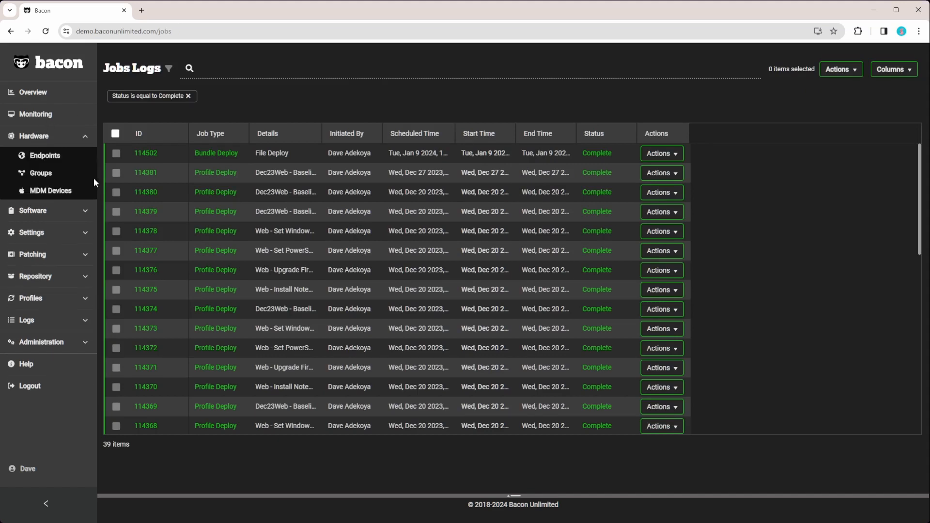
click(43, 156)
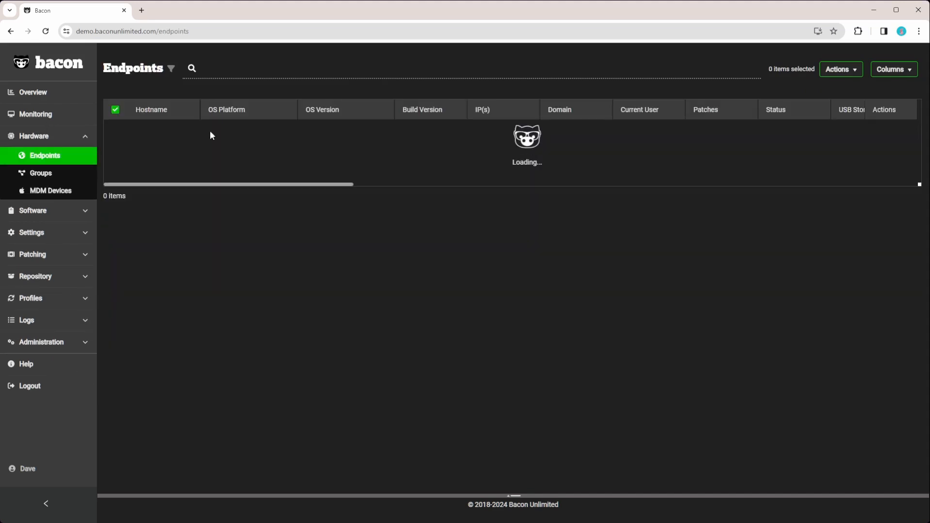
text(fi)
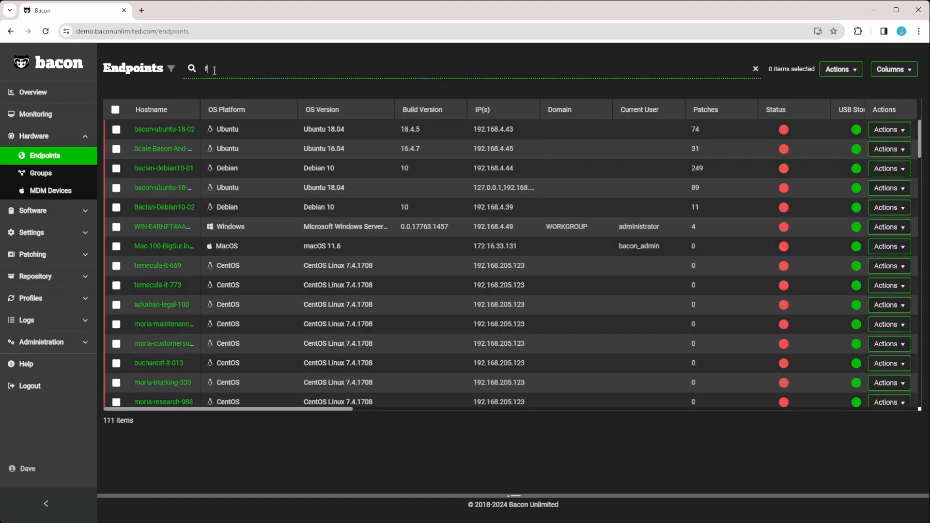
text(ance)
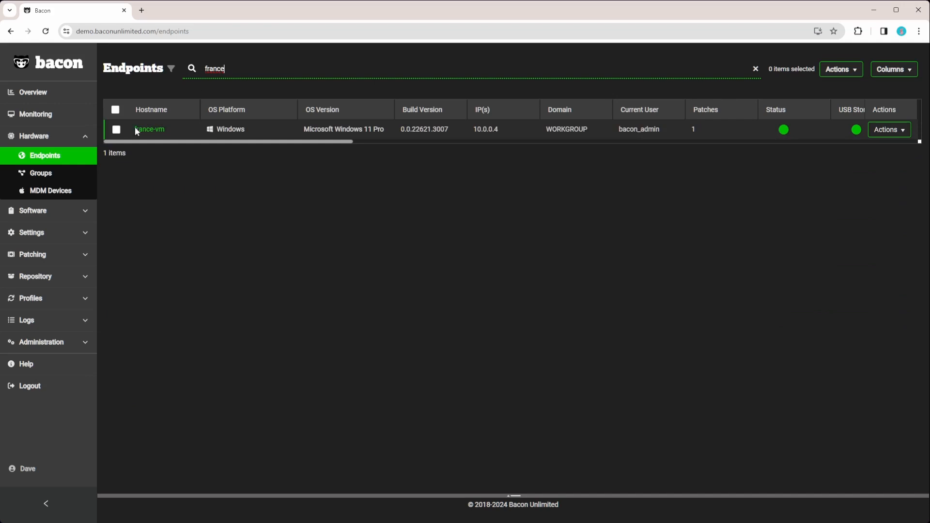
click(146, 130)
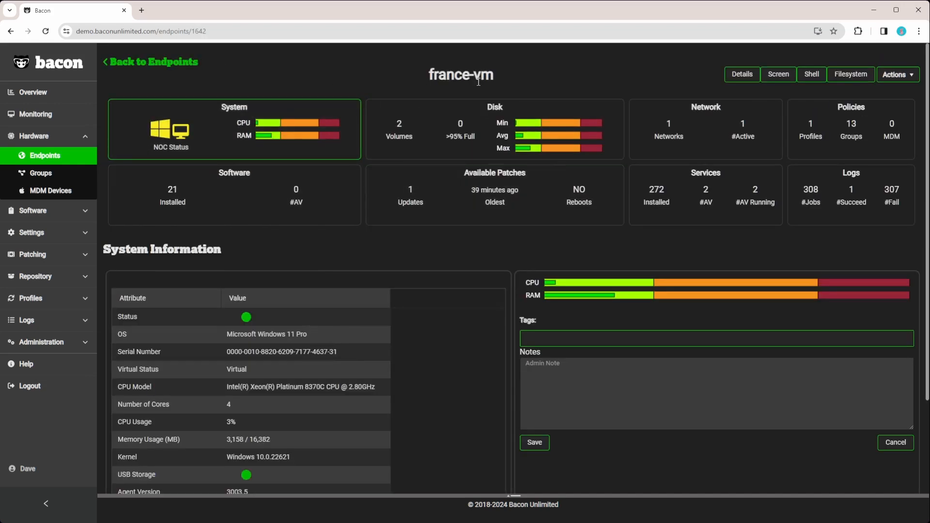
Show france-vm's Jobs Logs, widen the Details column to fit its text, and look through the Install Roboform jobs.
click(864, 219)
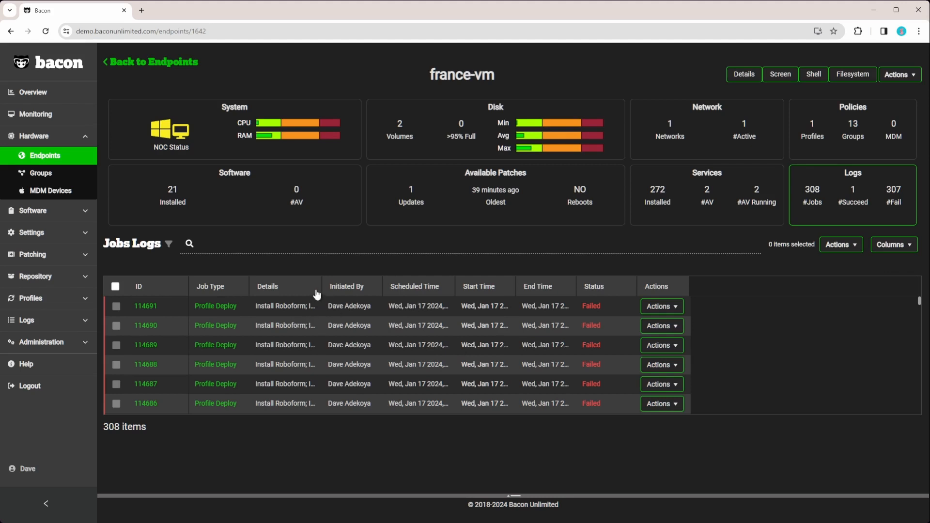
drag(321, 290, 388, 292)
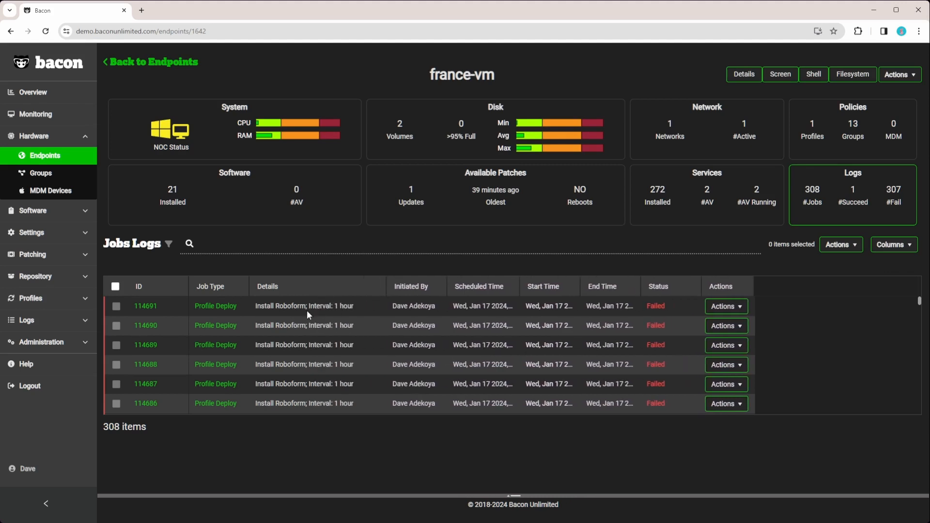
scroll(305, 324, down, 5)
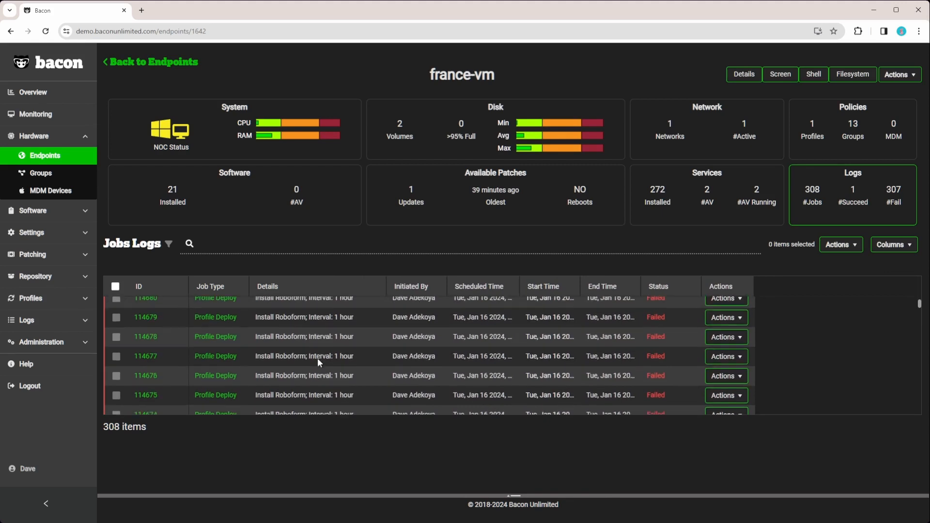
scroll(311, 363, down, 10)
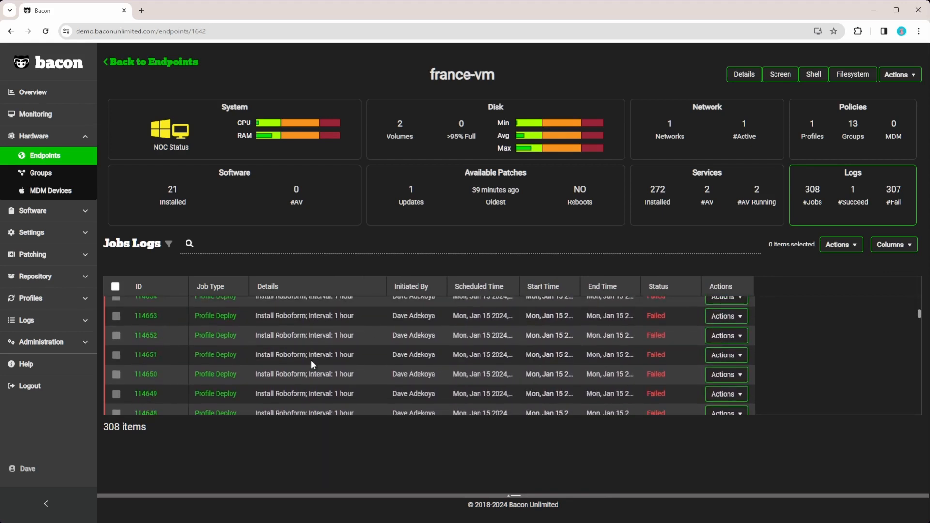
scroll(359, 371, down, 4)
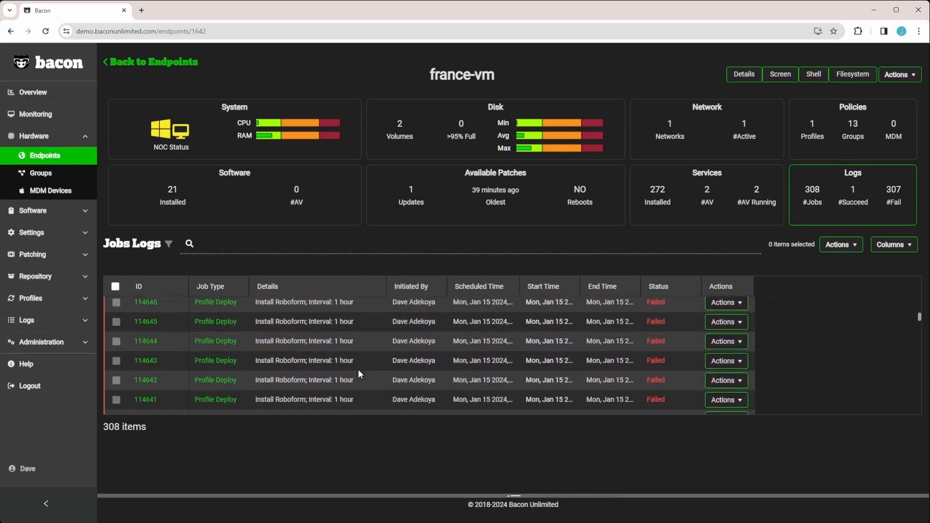
scroll(357, 356, down, 3)
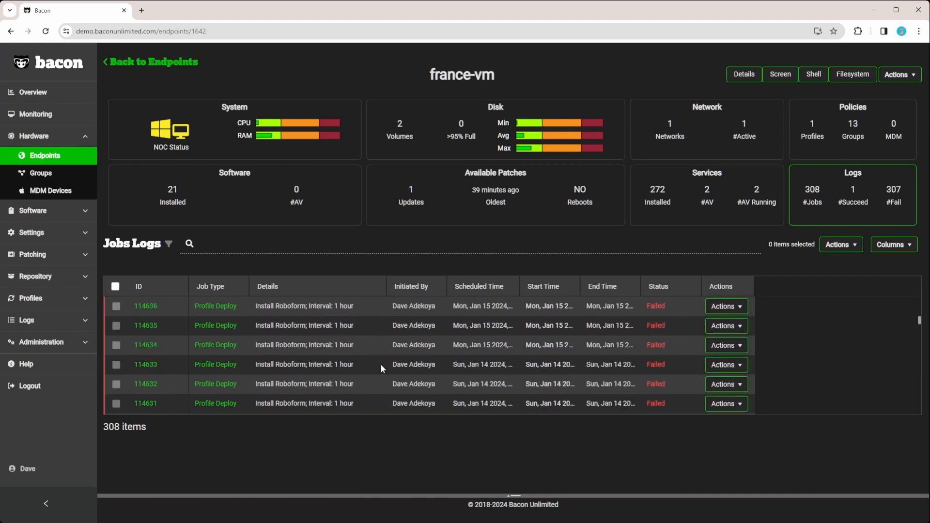
scroll(364, 346, down, 7)
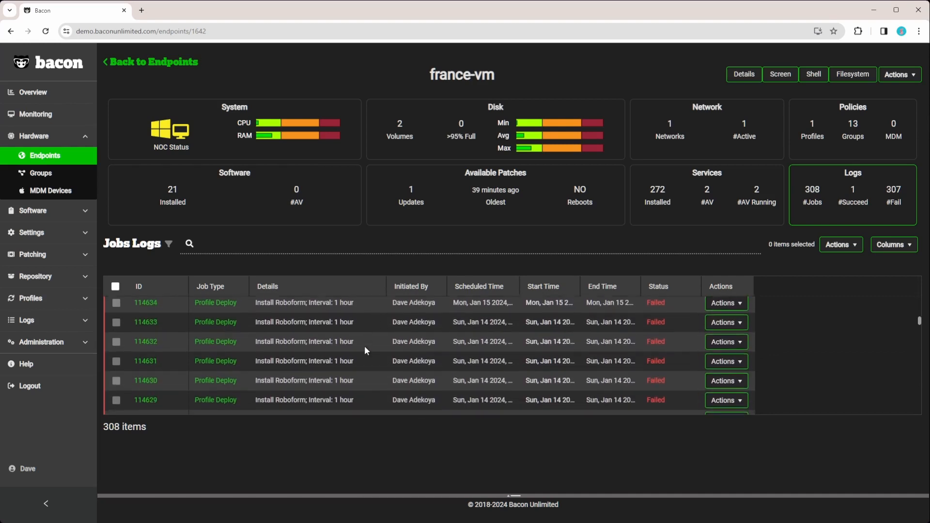
scroll(365, 345, down, 3)
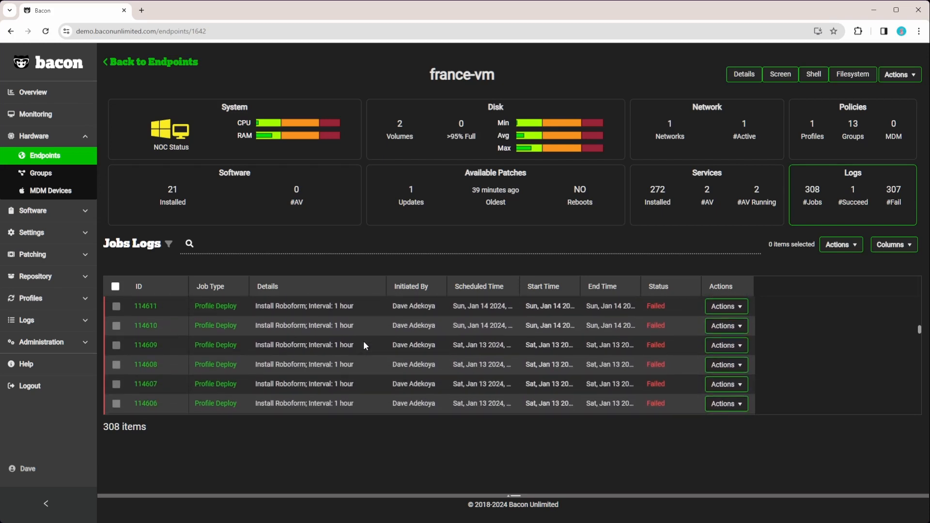
scroll(365, 345, down, 1)
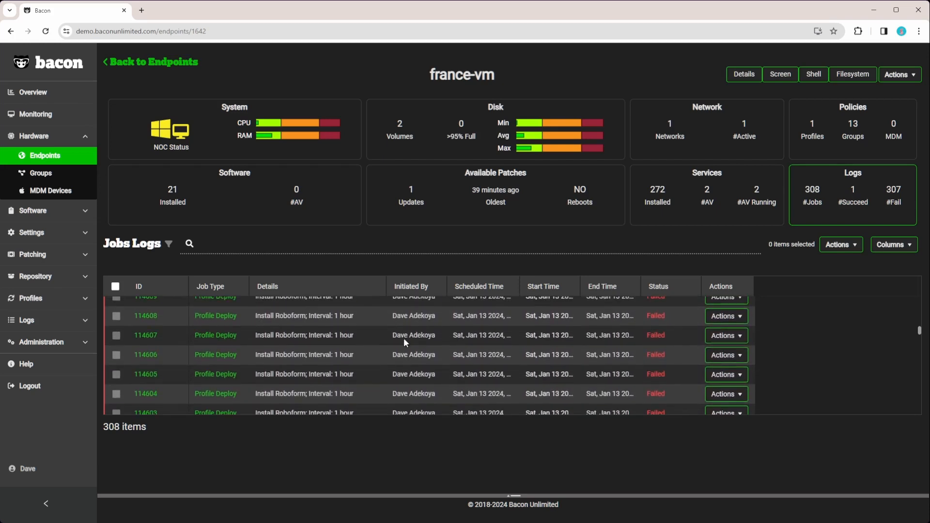
View the profiles applied to france-vm under its policies and look through the groups it belongs to.
click(864, 125)
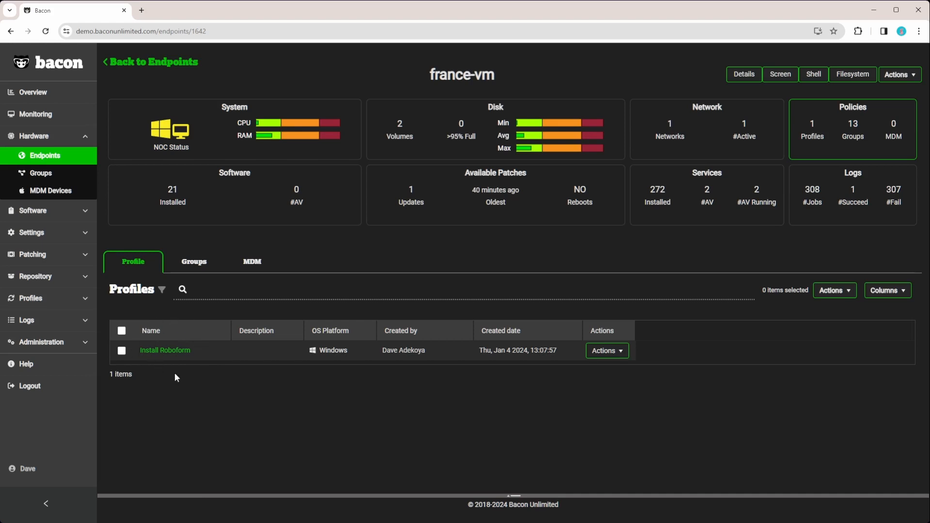
click(198, 267)
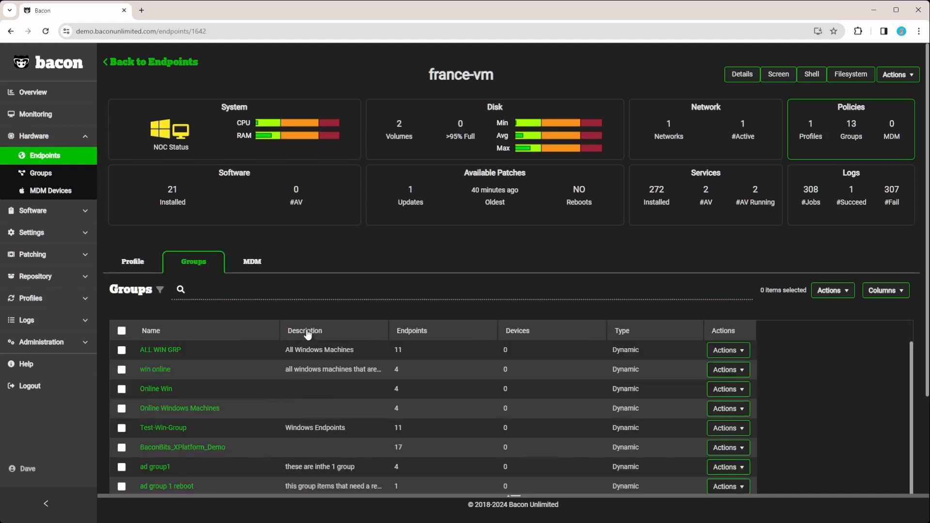
scroll(195, 310, down, 2)
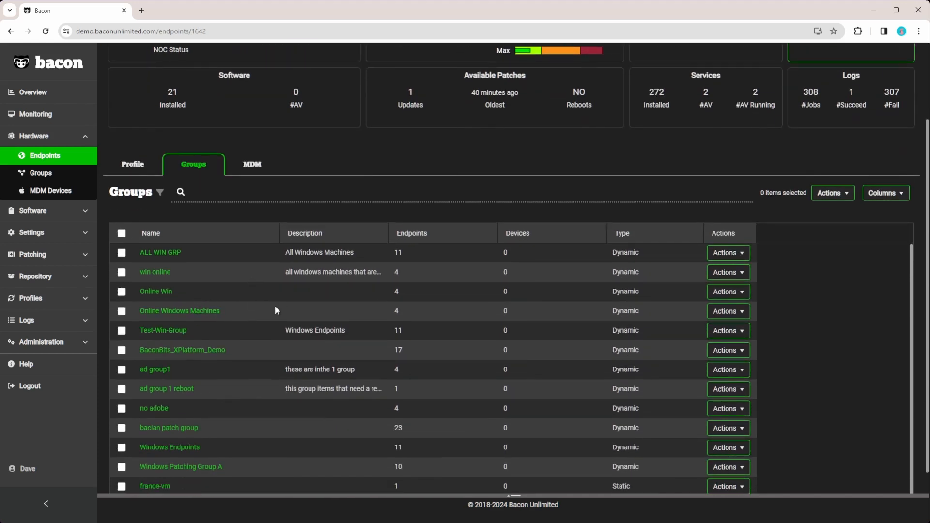
scroll(258, 323, down, 1)
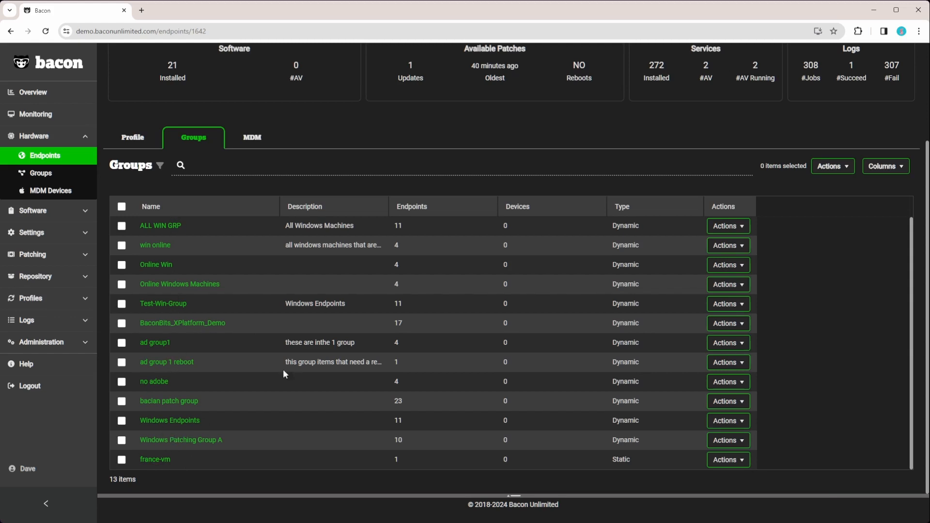
scroll(378, 133, up, 2)
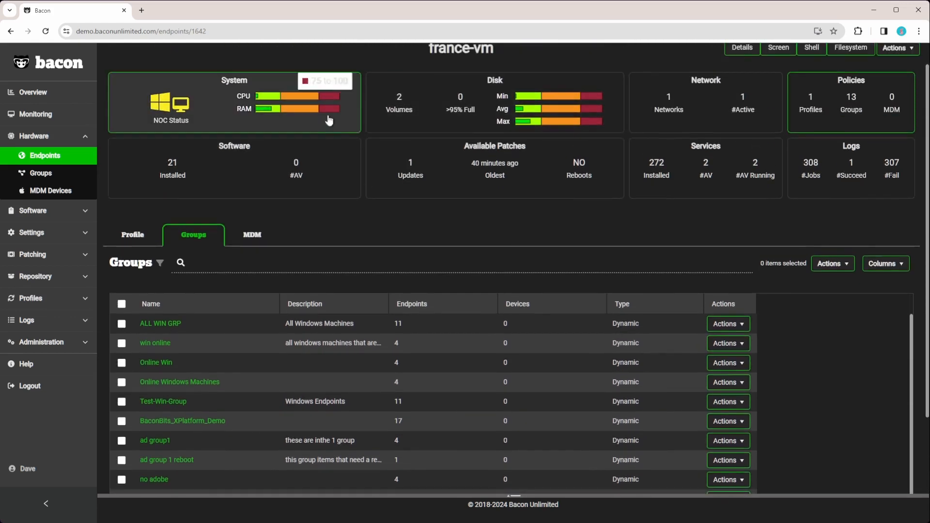
scroll(391, 120, up, 1)
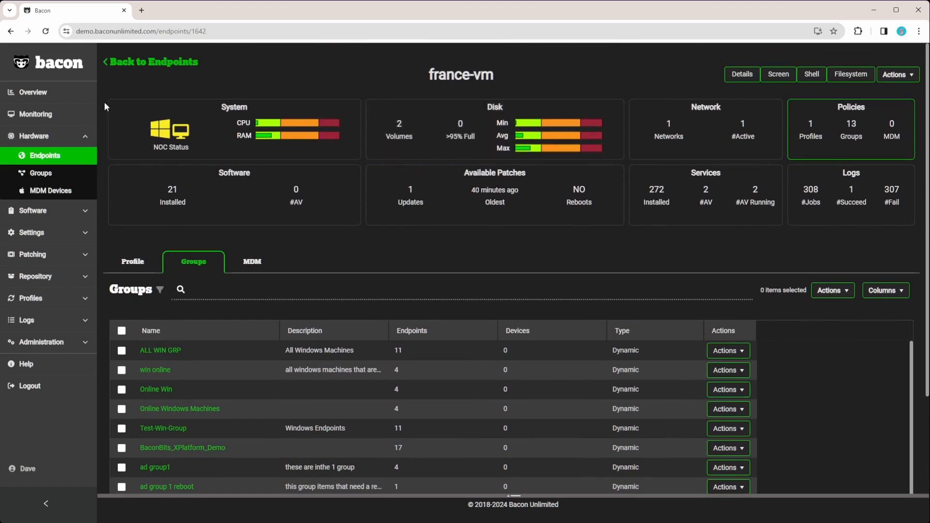